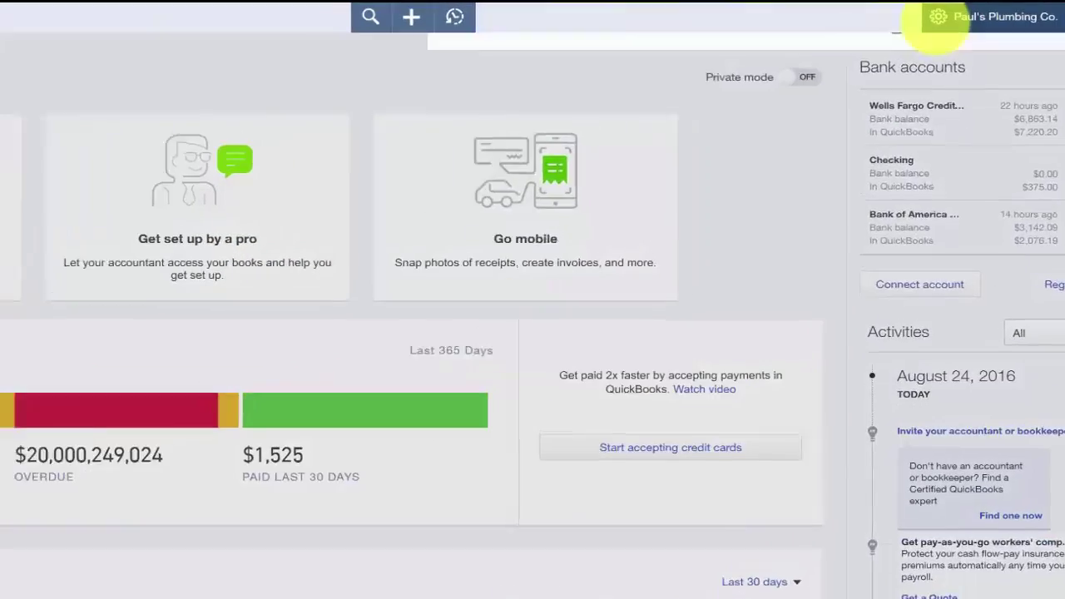
# Go through Account and Settings > Sales to Customize look and feel to reach the Custom Form Styles list
pyautogui.click(936, 15)
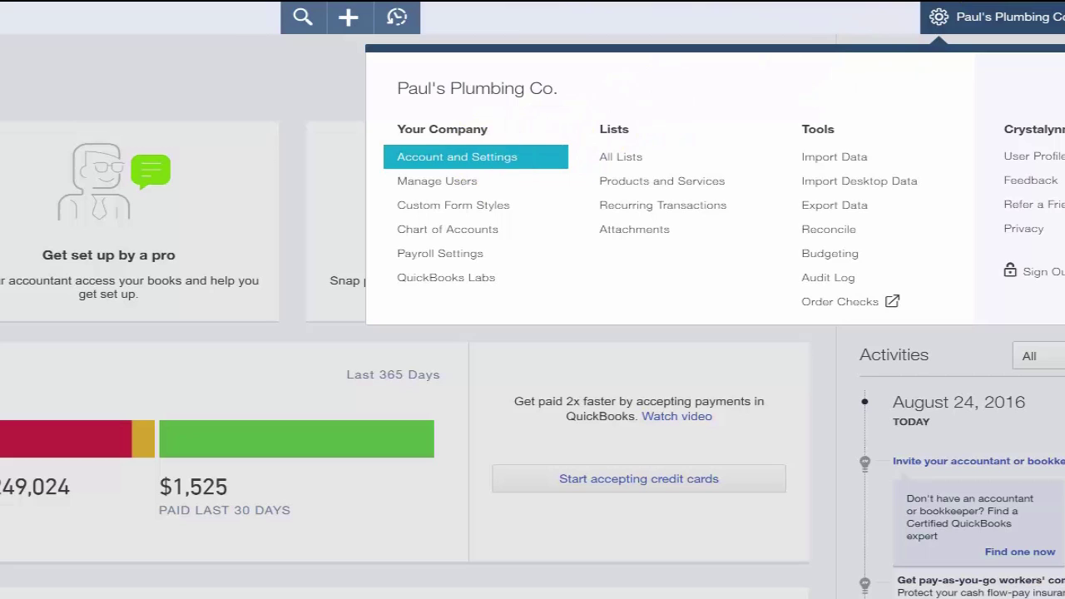
pyautogui.click(495, 157)
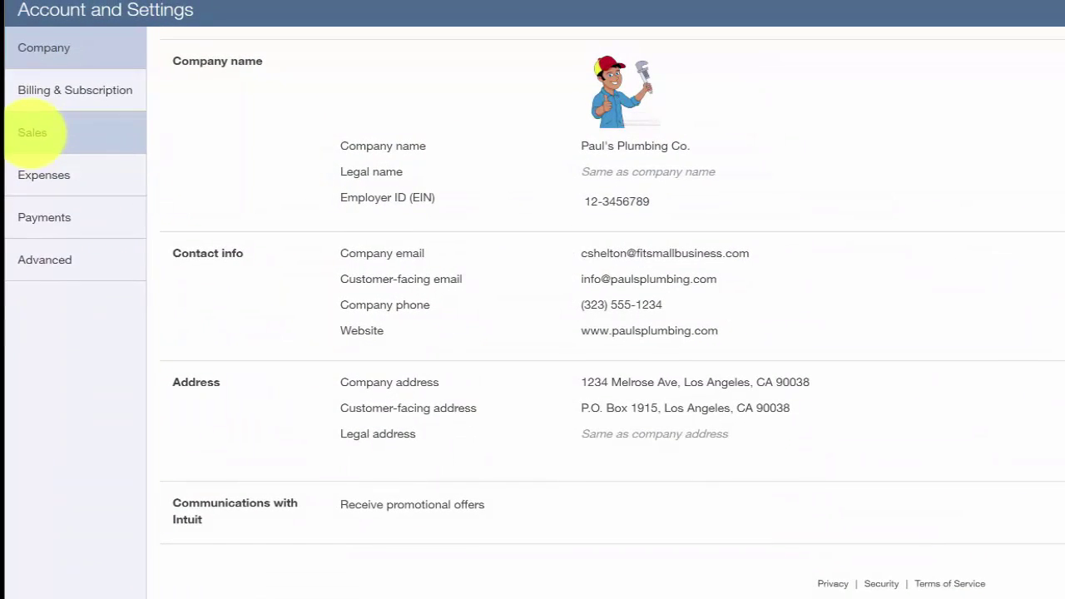
pyautogui.click(33, 133)
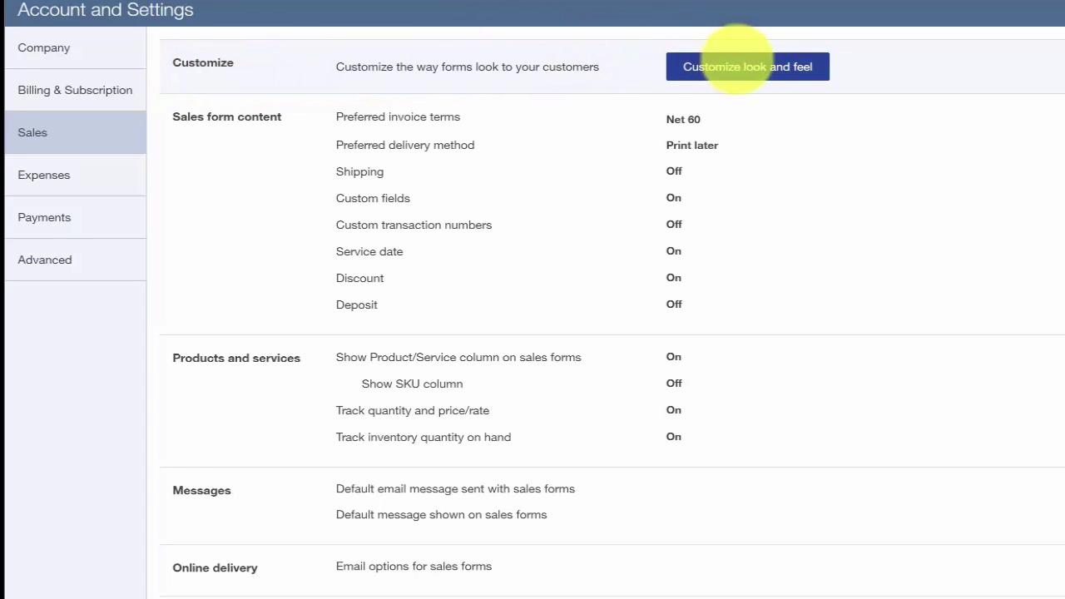
pyautogui.click(747, 68)
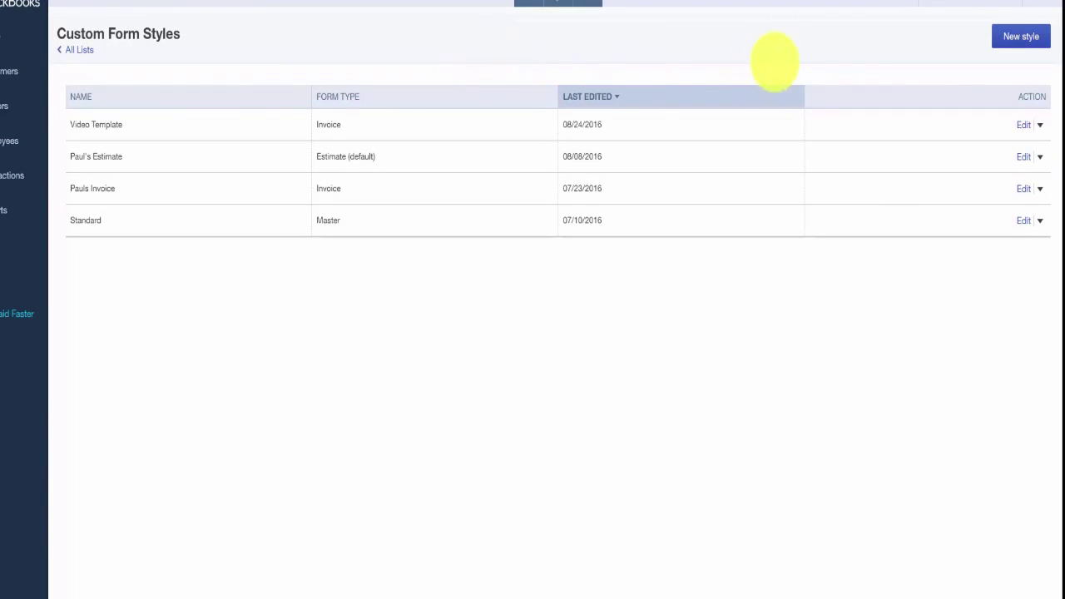
# Create a new untitled invoice form style, which opens on the Airy template
pyautogui.click(1020, 36)
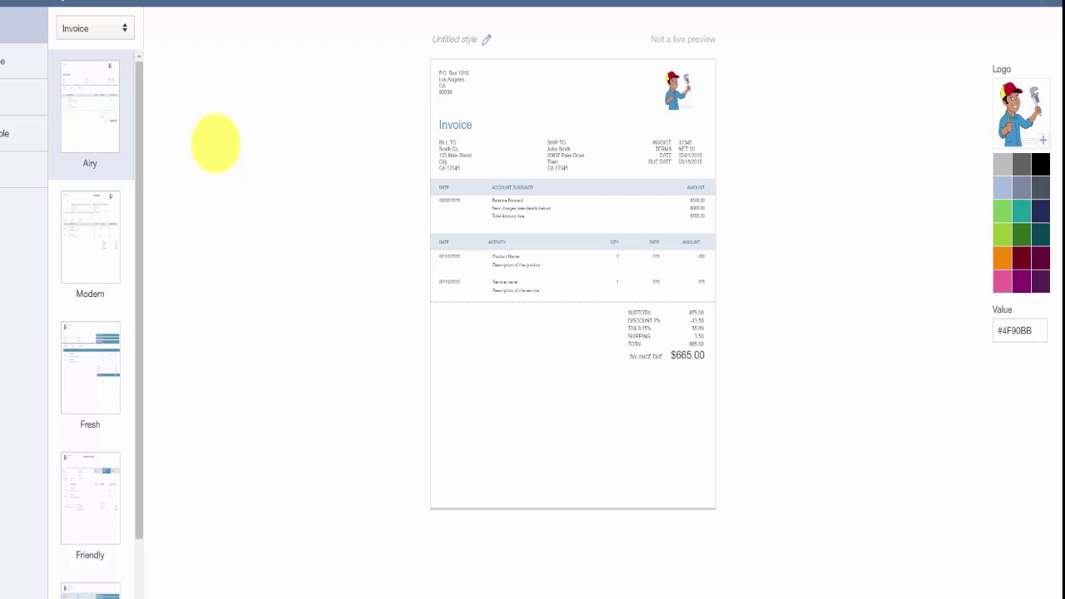
pyautogui.click(122, 30)
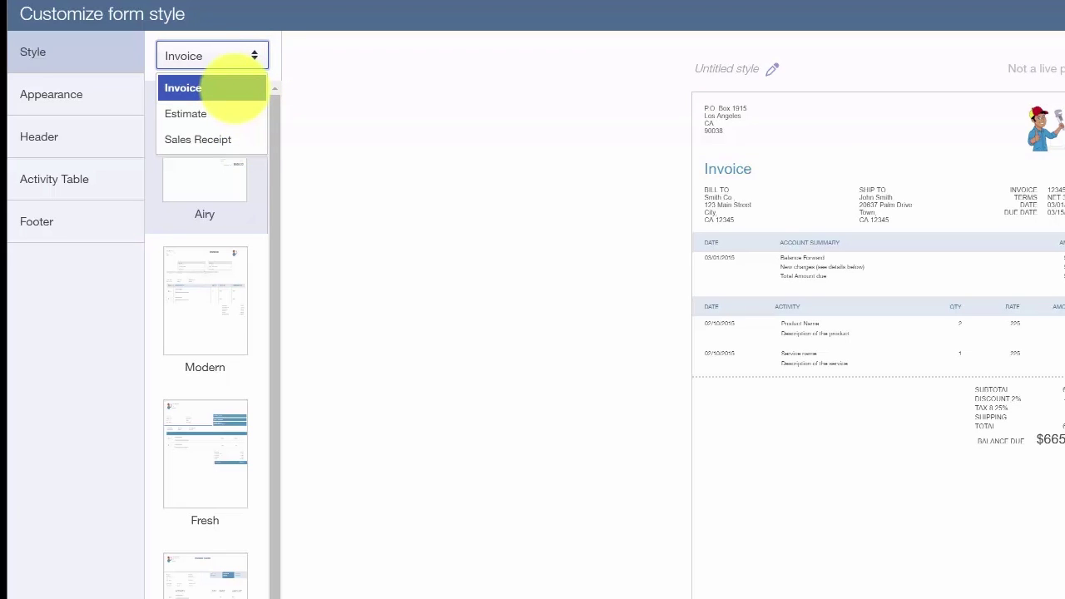
pyautogui.click(234, 91)
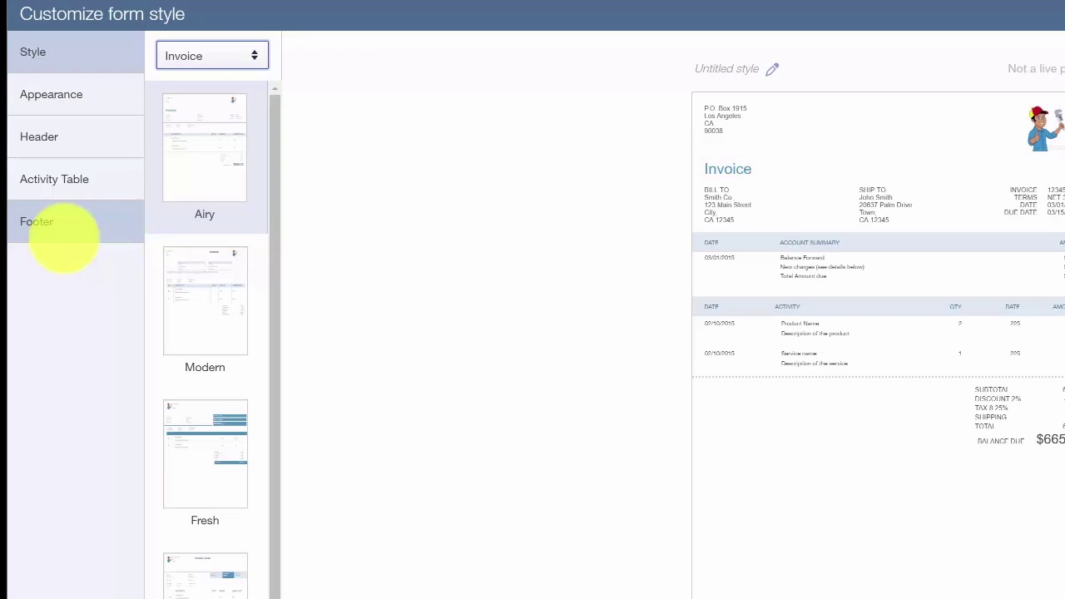
pyautogui.click(13, 46)
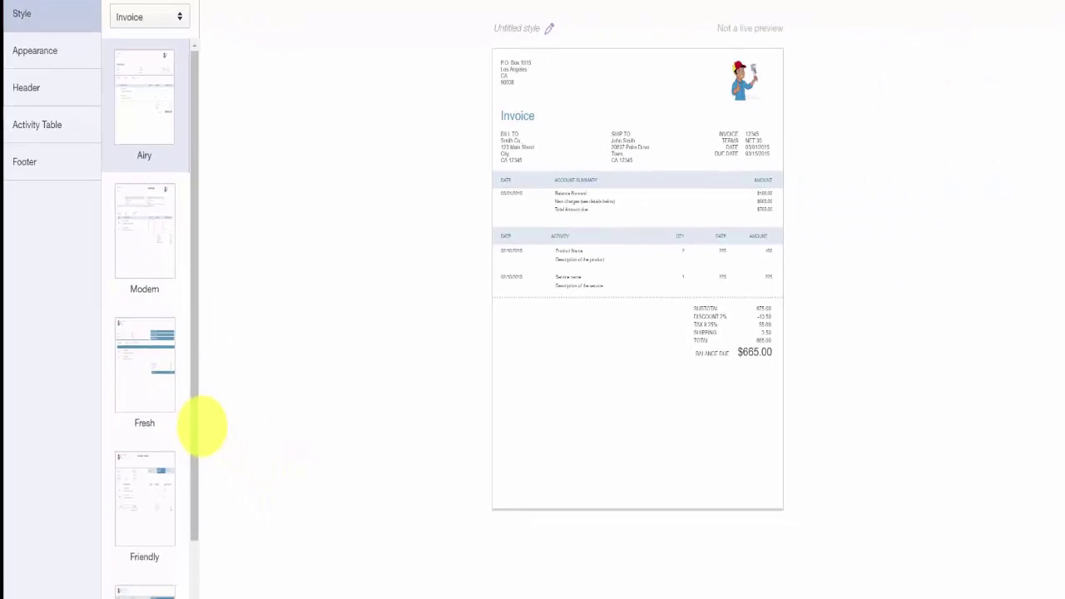
pyautogui.moveTo(181, 414); pyautogui.dragTo(191, 513)
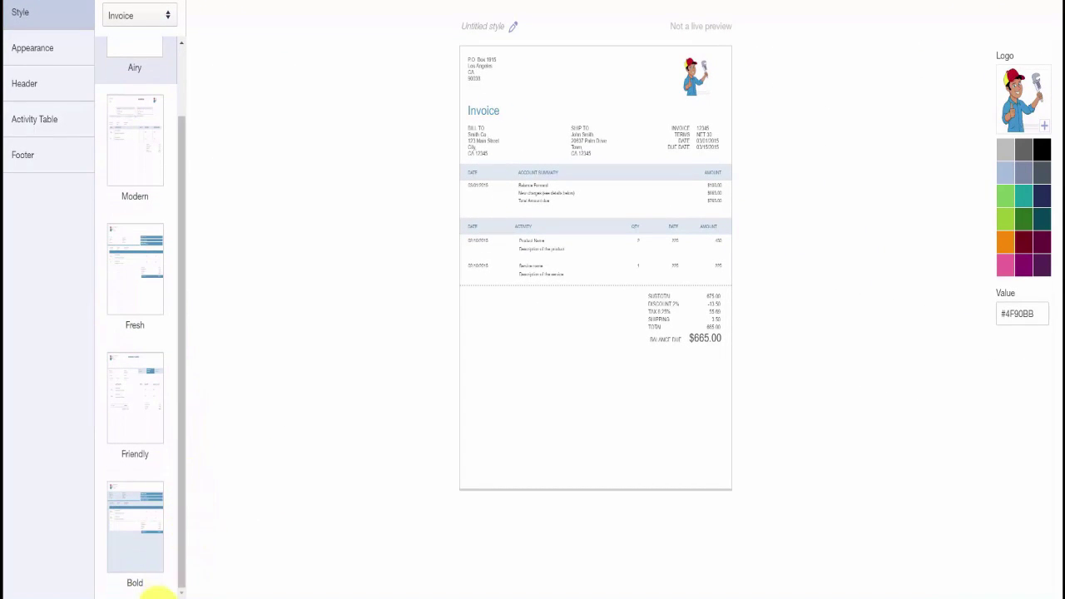
pyautogui.moveTo(181, 570); pyautogui.dragTo(175, 400)
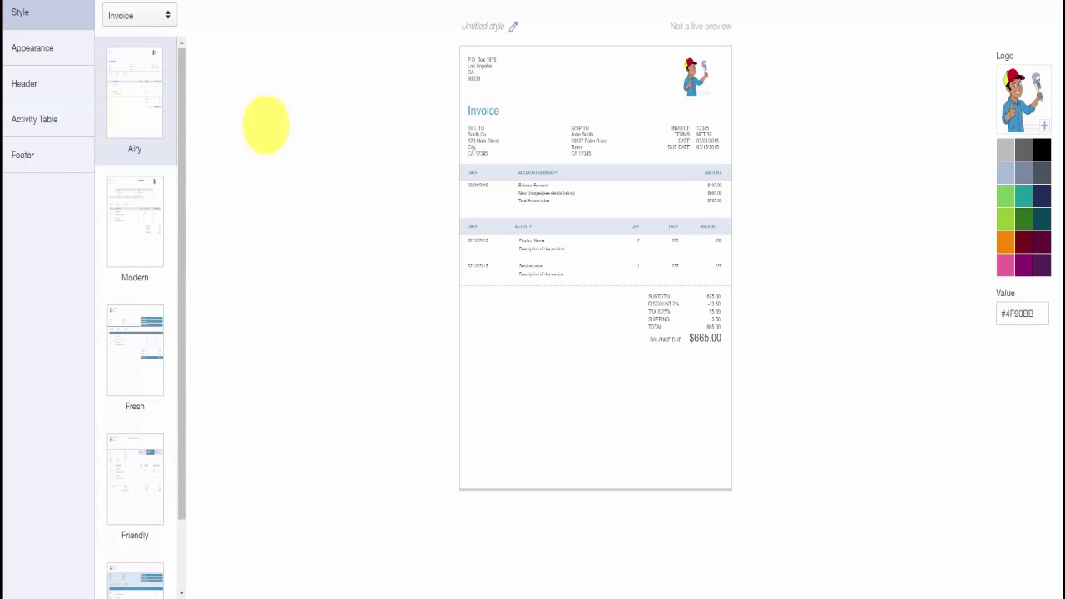
# Show the style's Appearance settings for logo, placement, Helvetica font and page margins
pyautogui.click(29, 50)
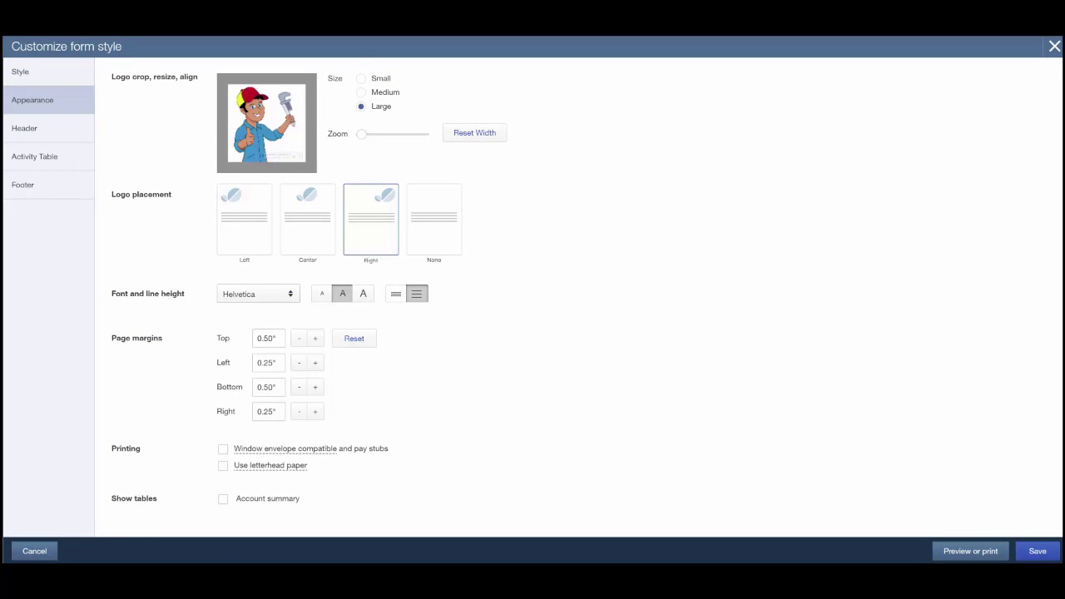
# In the Header settings, rename the Estimates form label to Quote
pyautogui.click(32, 125)
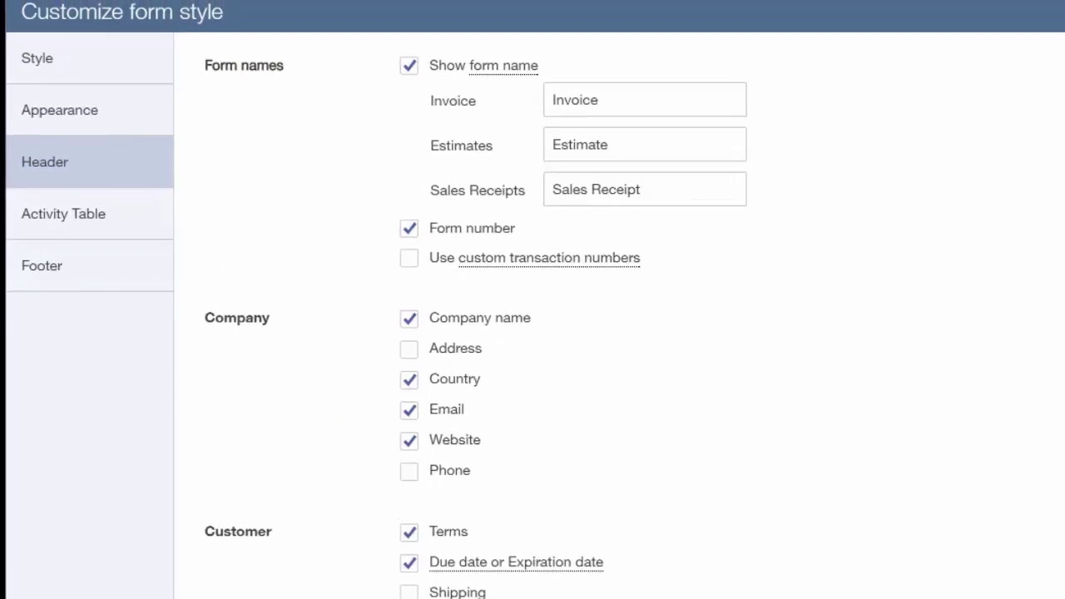
pyautogui.doubleClick(580, 144)
pyautogui.write('Quote')
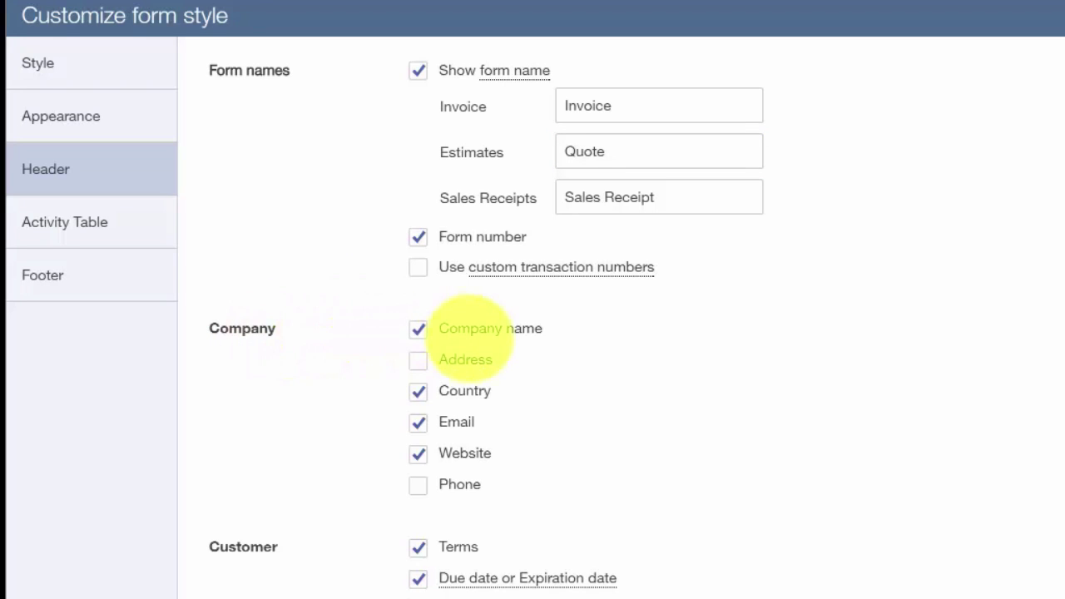
# Show the company address and phone, and hide the country and payment method
pyautogui.click(417, 360)
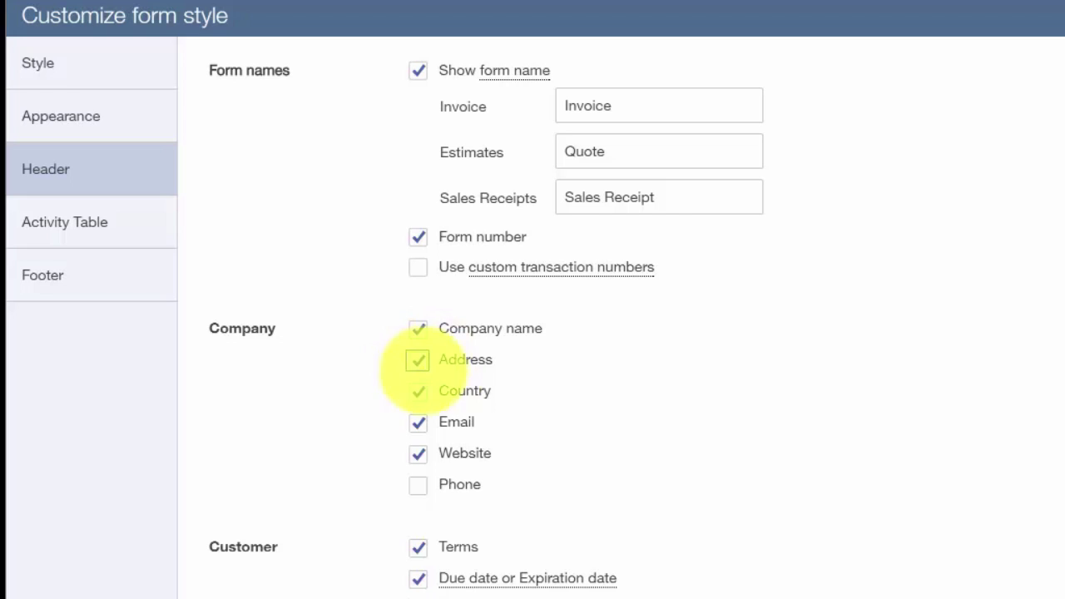
pyautogui.click(417, 391)
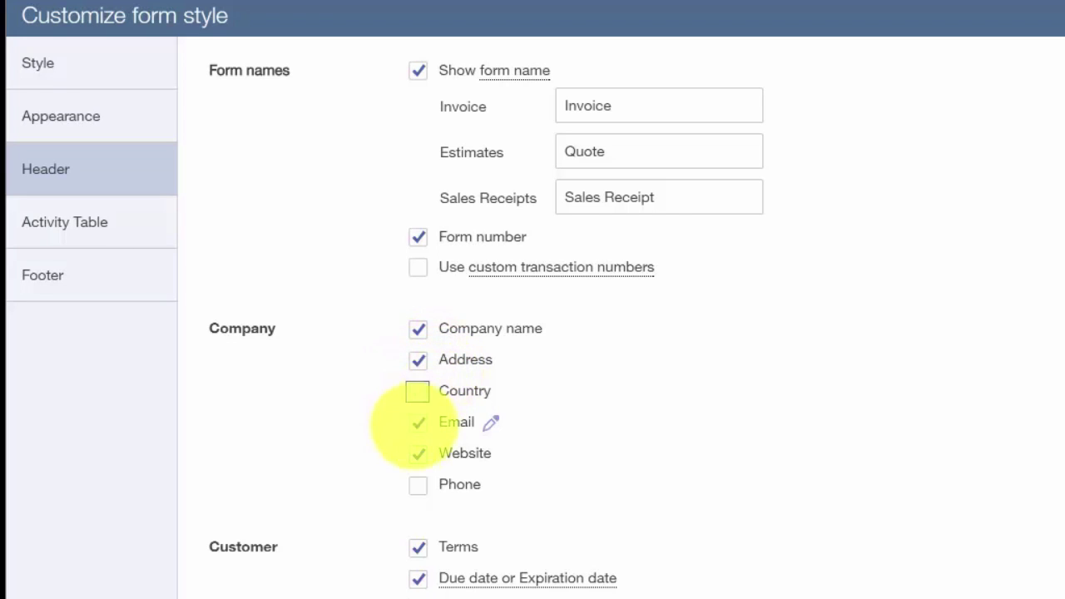
pyautogui.click(413, 485)
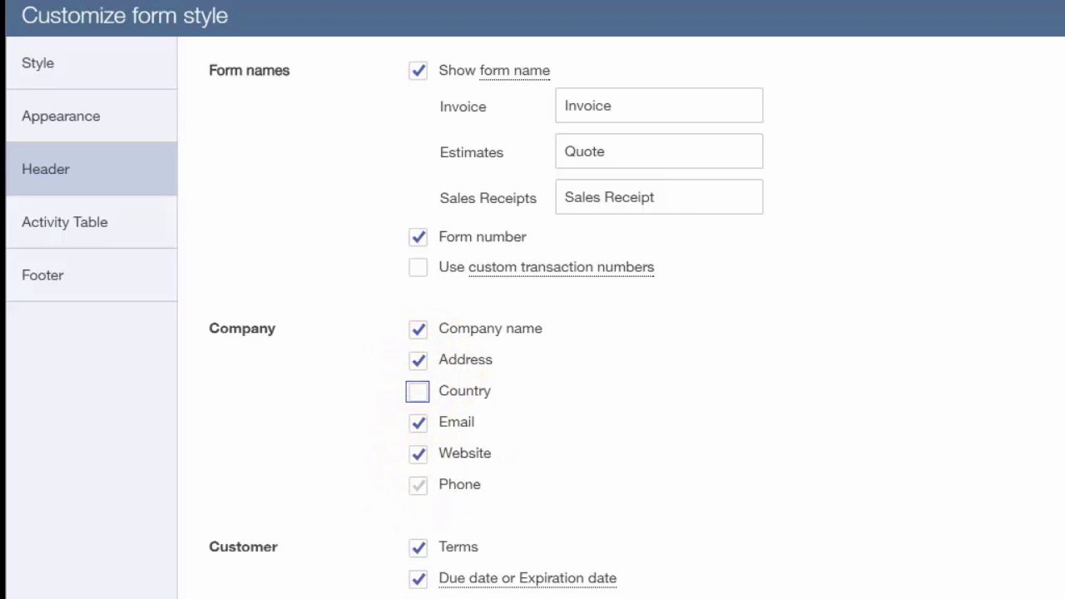
pyautogui.click(245, 549)
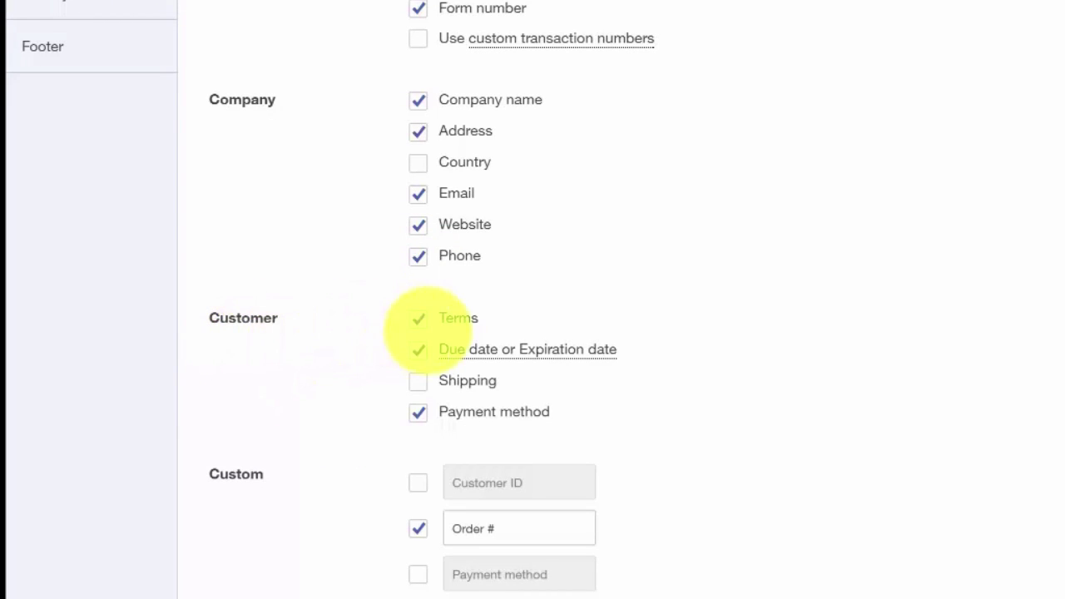
pyautogui.moveTo(458, 353)
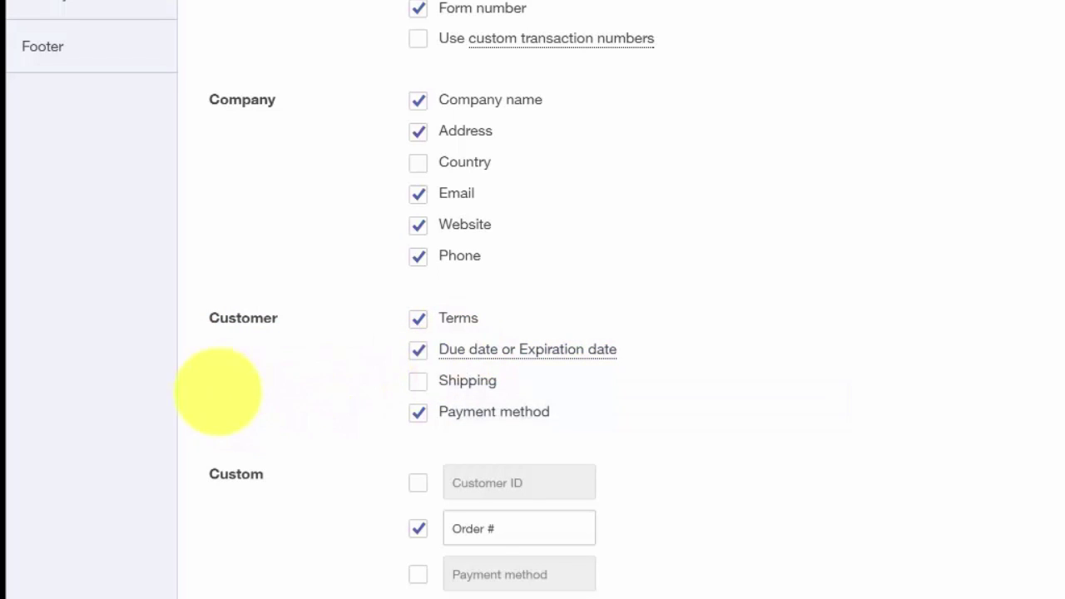
pyautogui.click(419, 405)
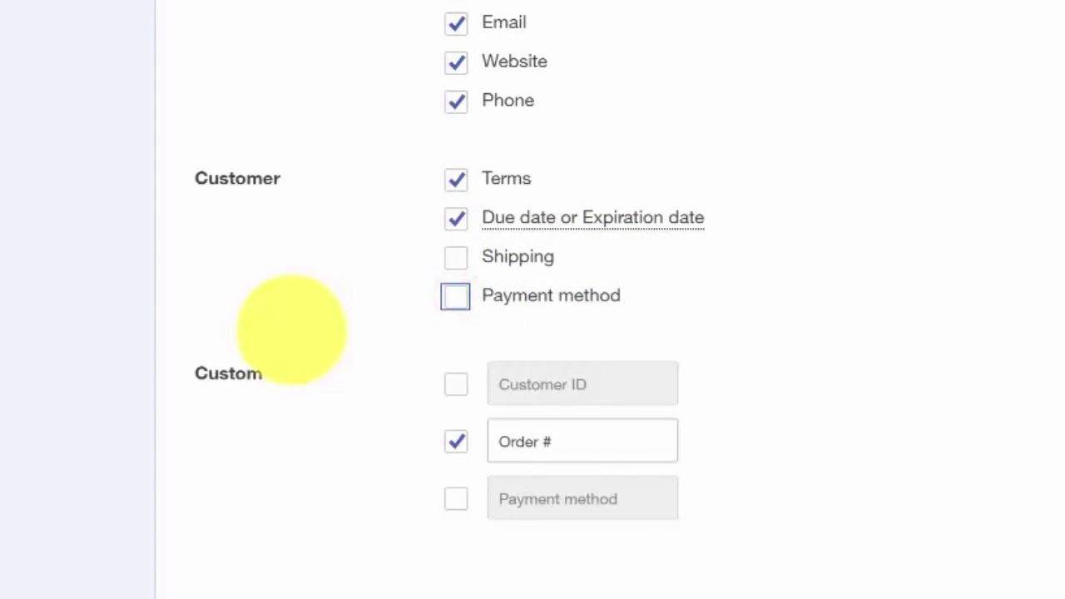
pyautogui.click(232, 410)
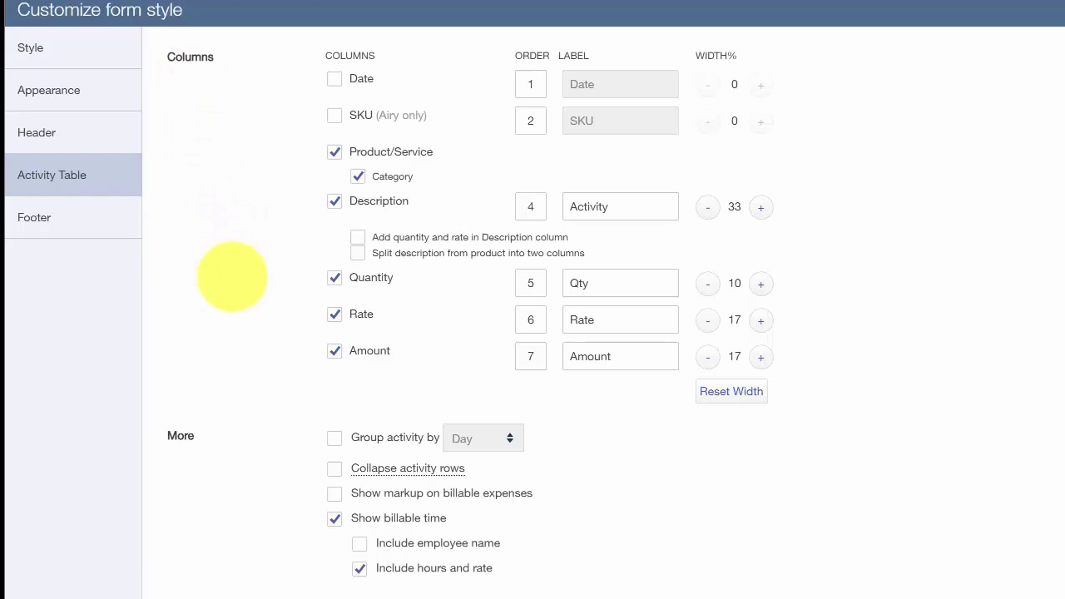
# Change the activity table's Qty column heading to Hours
pyautogui.click(619, 285)
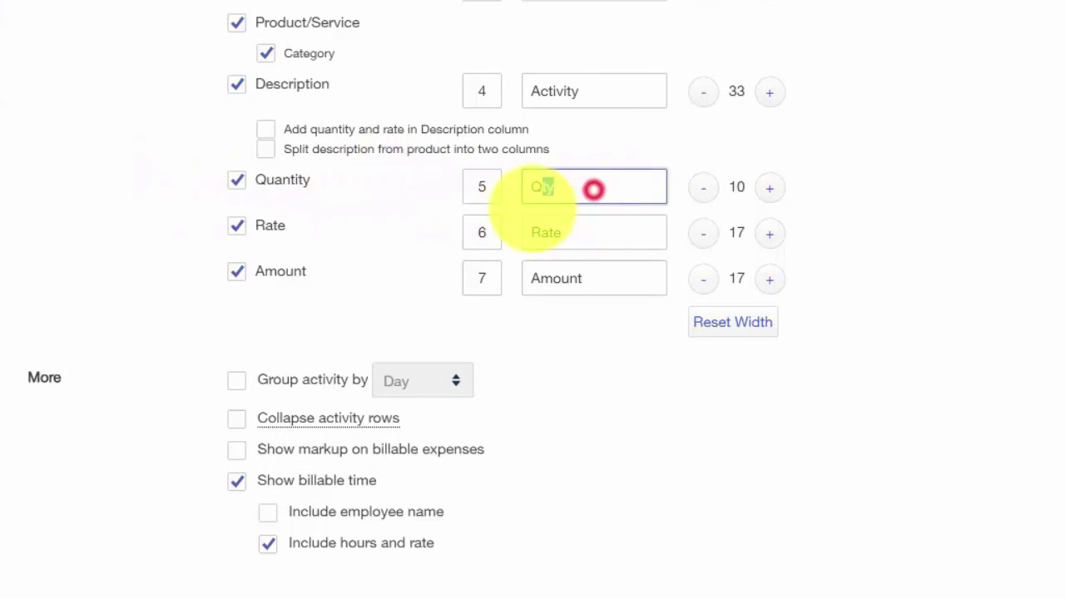
pyautogui.write('Hours')
pyautogui.click(42, 326)
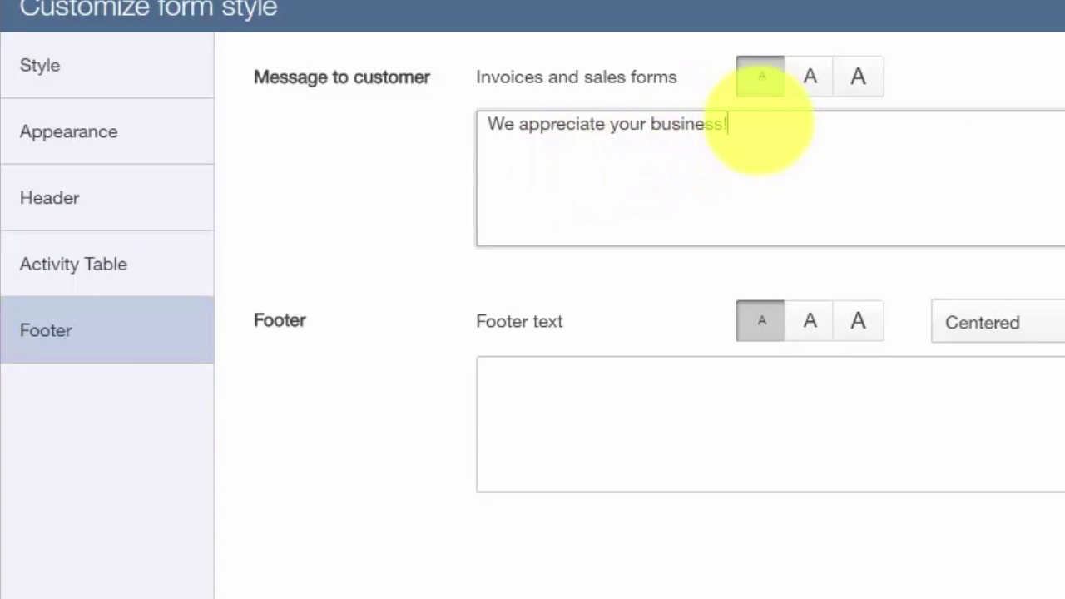
pyautogui.moveTo(737, 123); pyautogui.dragTo(415, 130)
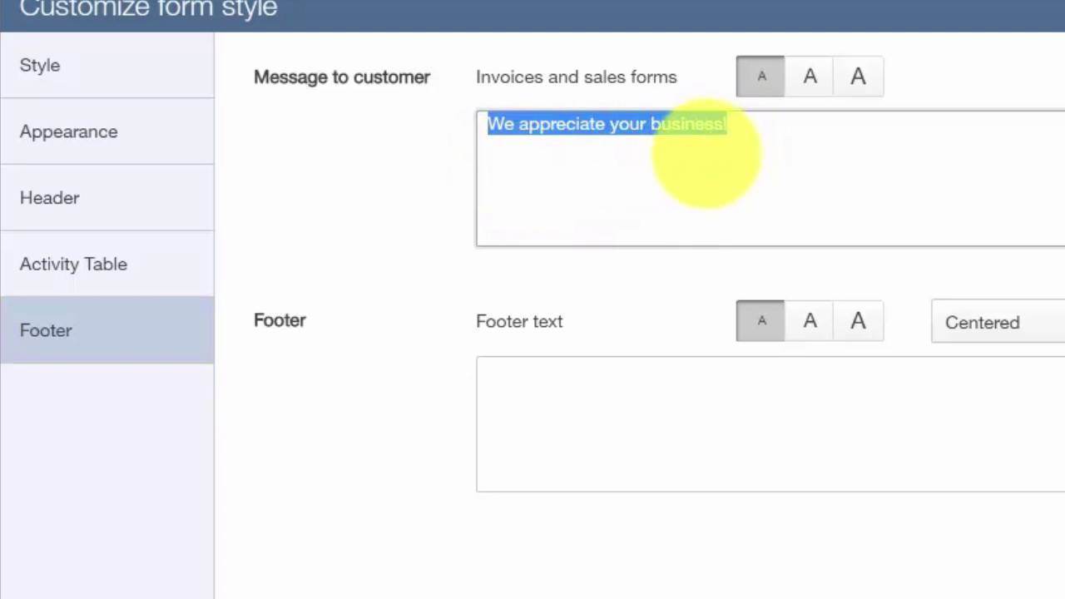
pyautogui.click(557, 397)
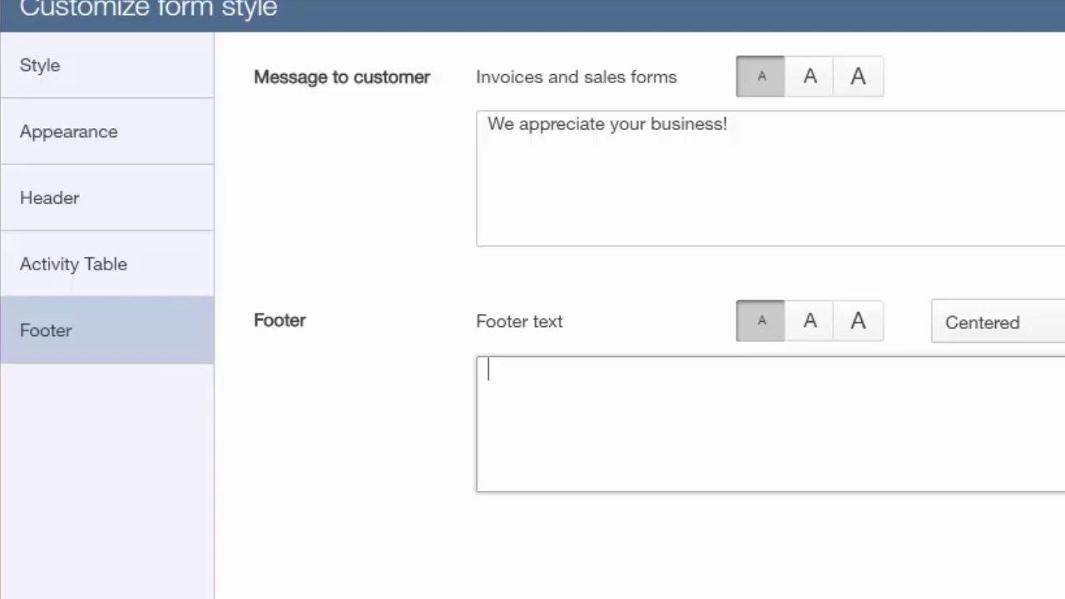
pyautogui.write('www.paulsplumbing.com')
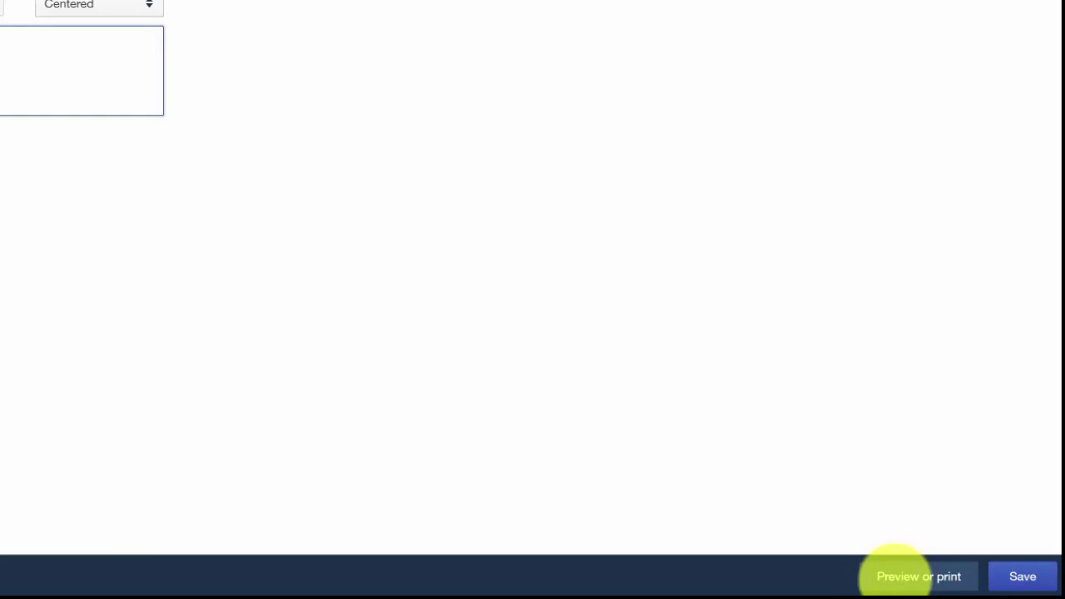
pyautogui.click(897, 574)
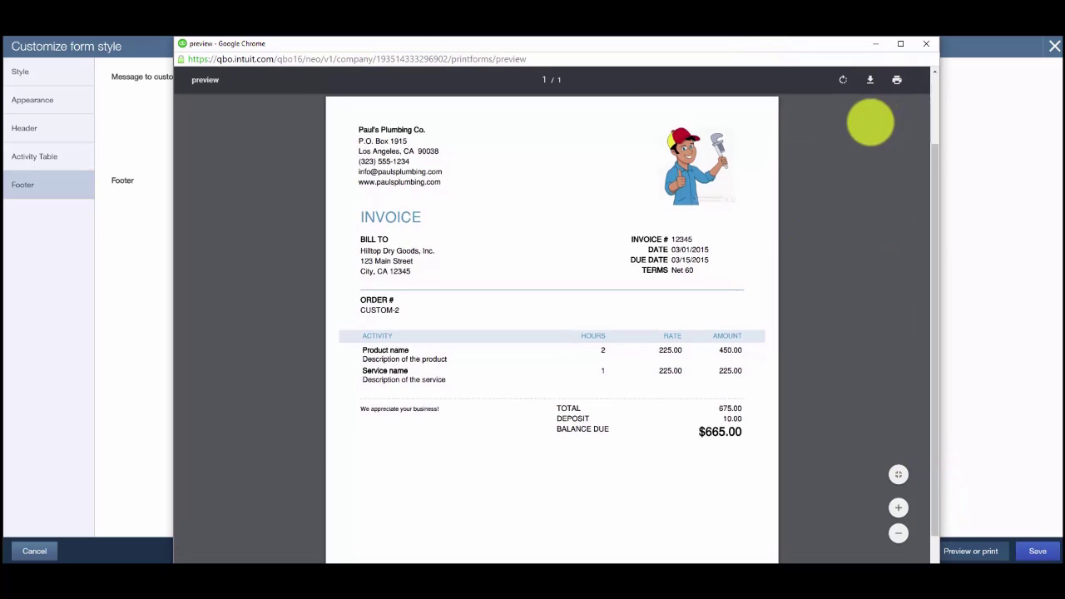
pyautogui.scroll(-2, 848, 139)
pyautogui.scroll(2, 856, 209)
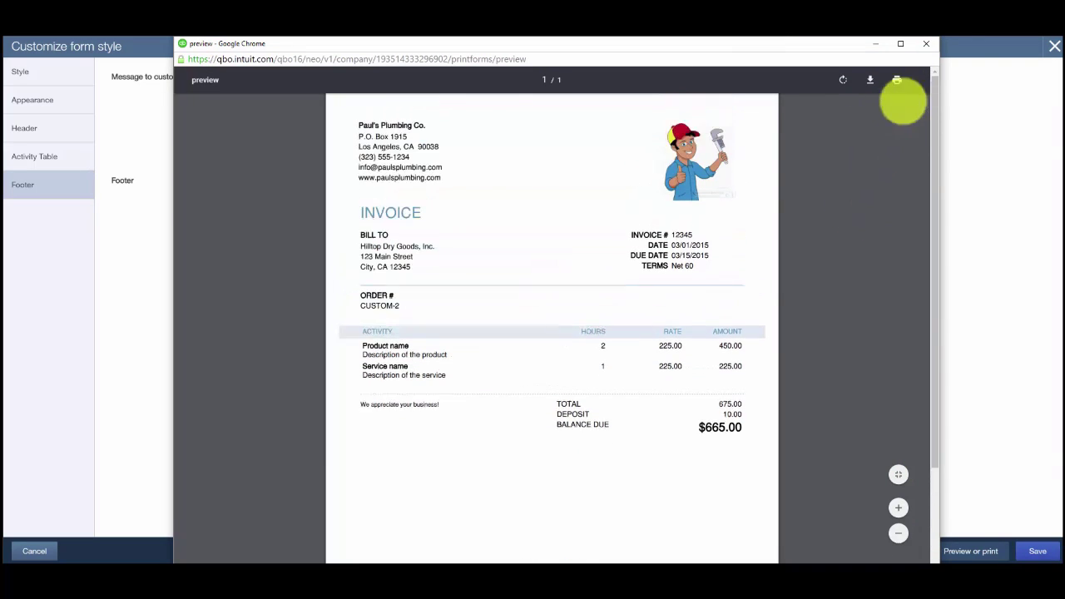
pyautogui.click(925, 43)
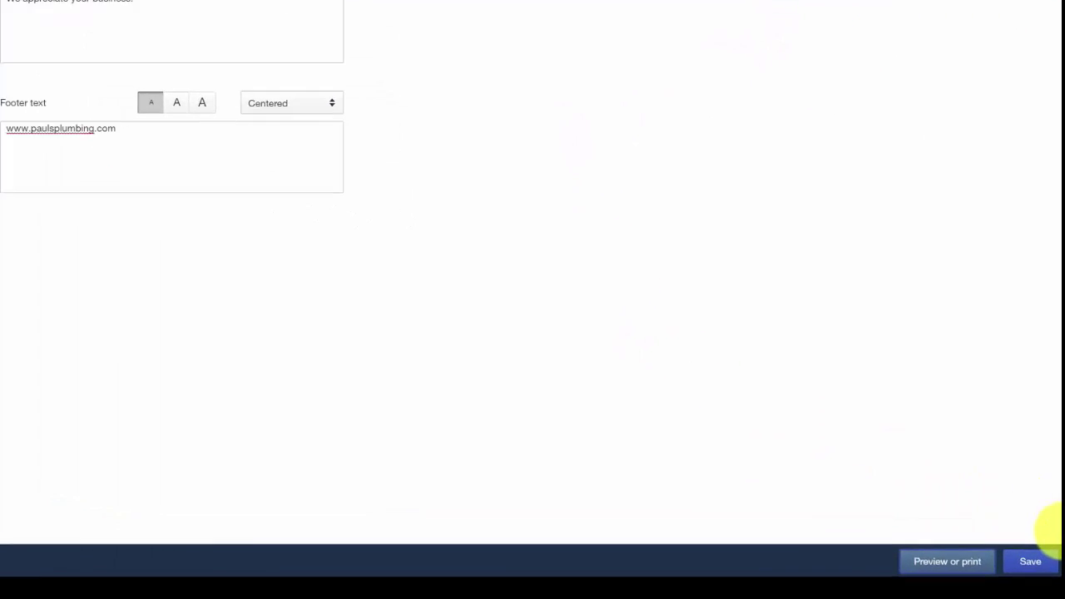
# Save the new style under the name 'Paul's Custom Invoice'
pyautogui.click(1022, 574)
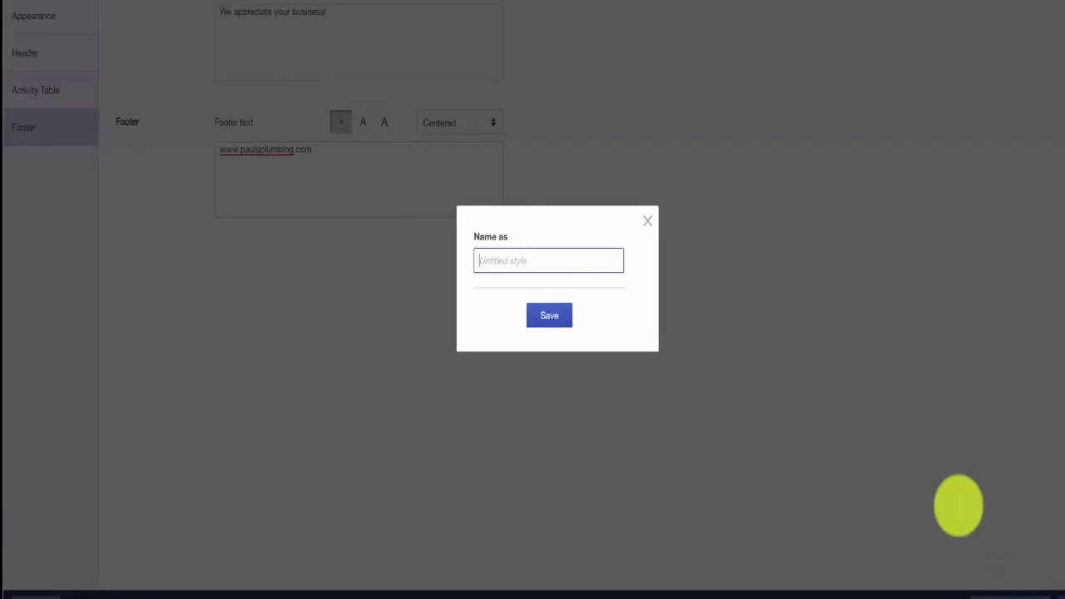
pyautogui.click(566, 265)
pyautogui.write("Paul's Custom Invoice")
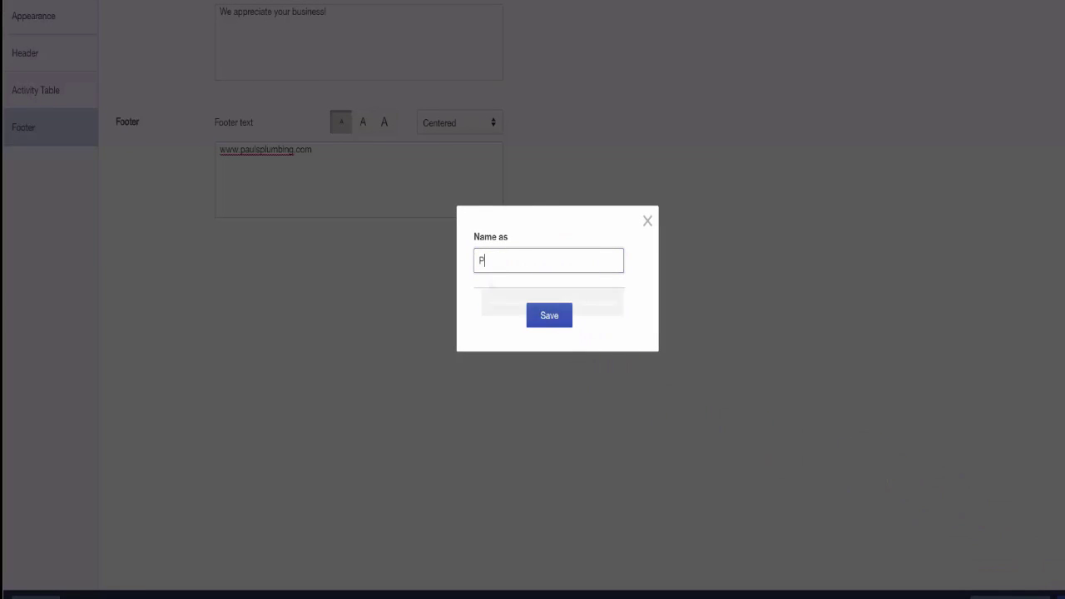
pyautogui.click(549, 314)
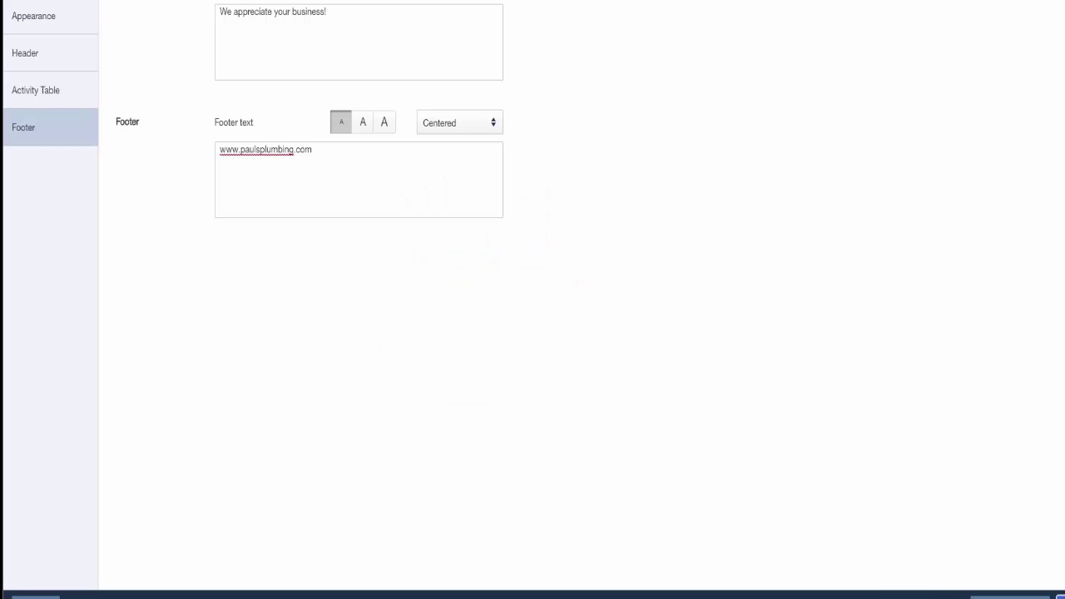